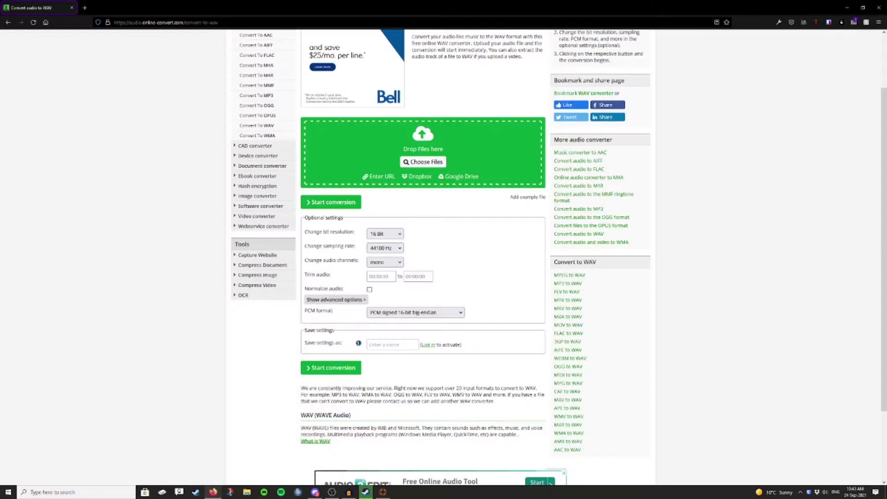
Step: Examine the WAV converter's optional settings for bit resolution, sampling rate, audio channels and PCM format
scroll(443, 257, up, 3)
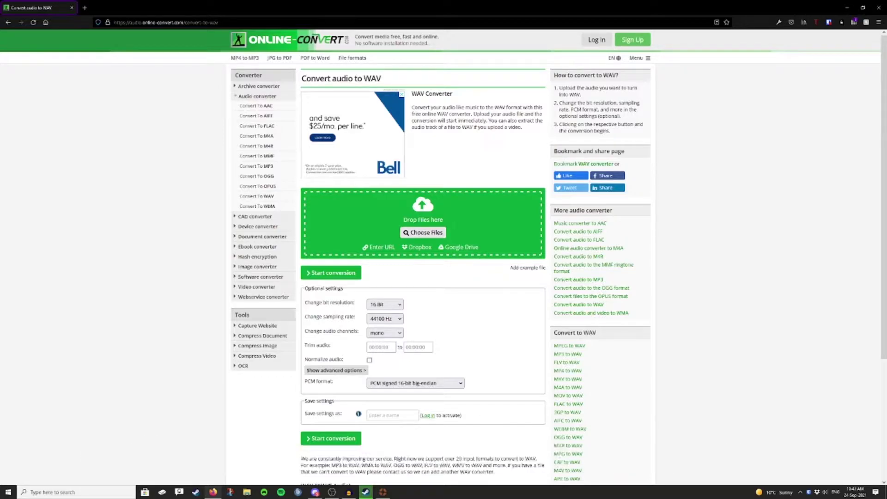
scroll(443, 258, down, 3)
scroll(443, 258, up, 1)
scroll(444, 258, up, 1)
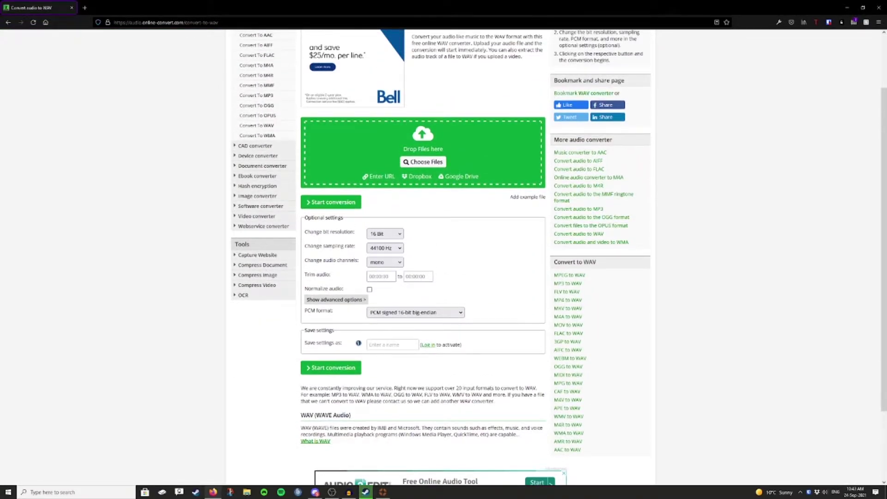
click(384, 234)
click(384, 233)
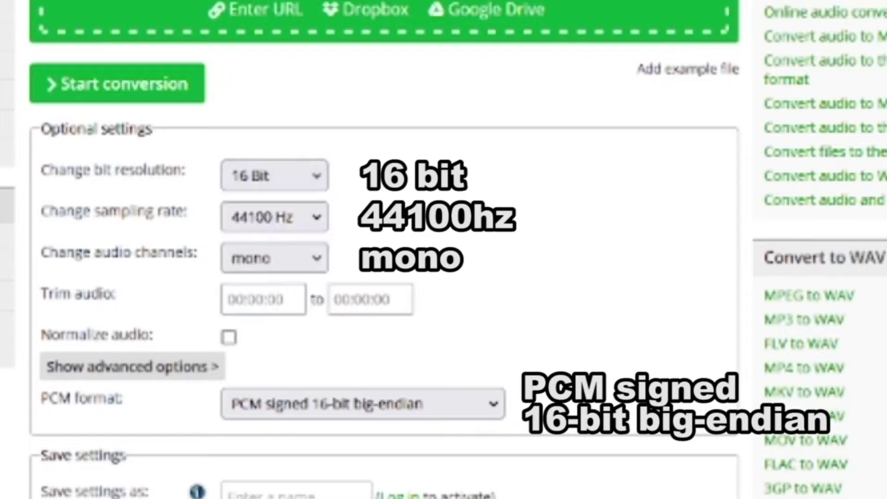
click(286, 217)
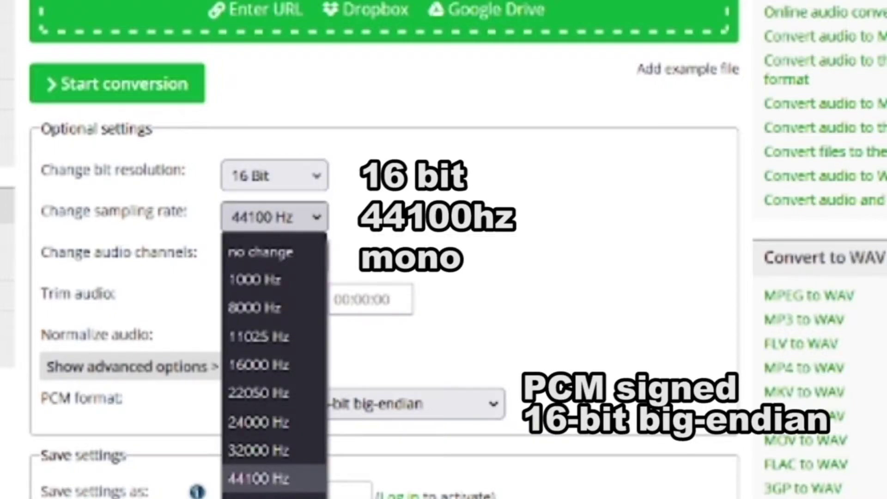
click(288, 218)
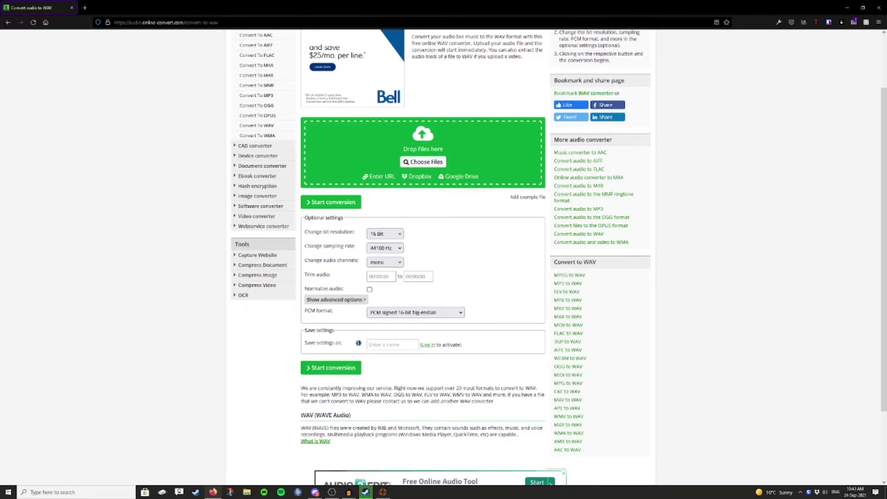
Step: Switch to File Explorer and open the Team Fortress 2 folder under SteamApps\common
click(247, 492)
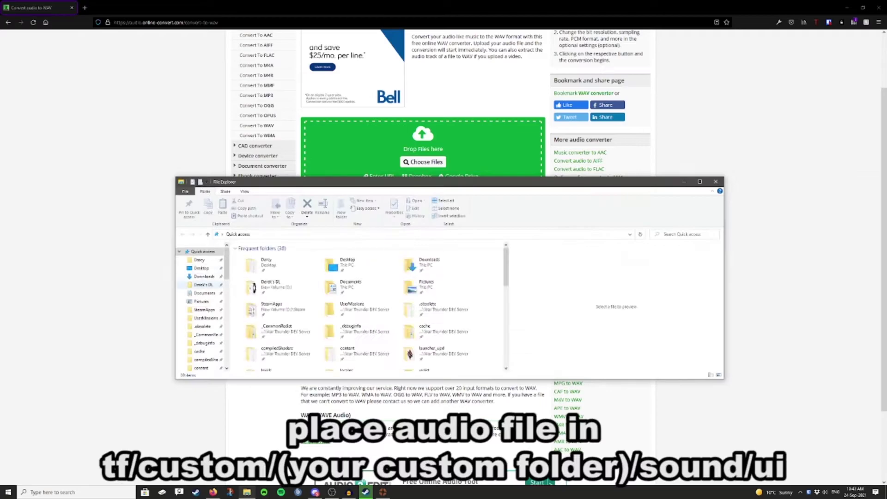
click(205, 310)
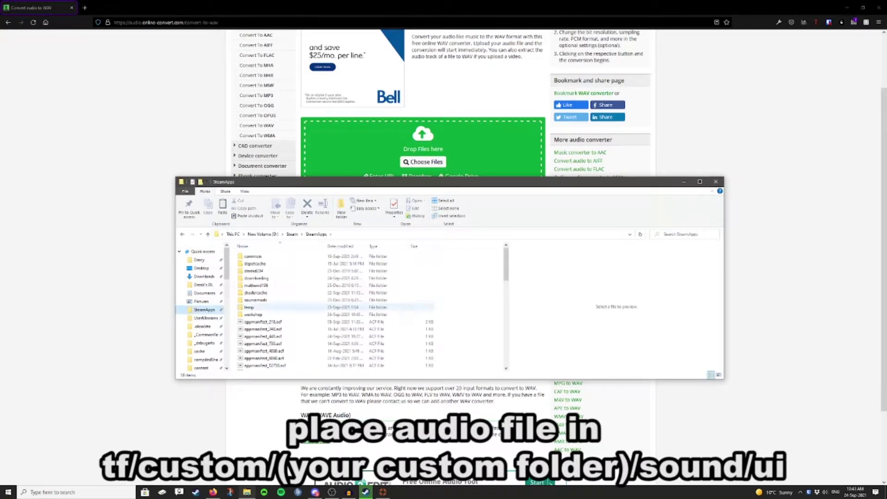
double_click(253, 256)
scroll(259, 328, down, 20)
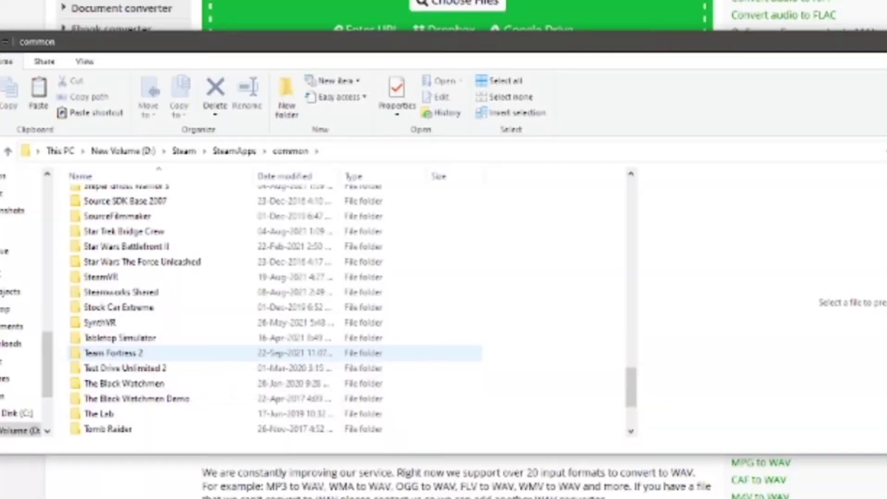
click(257, 330)
double_click(99, 353)
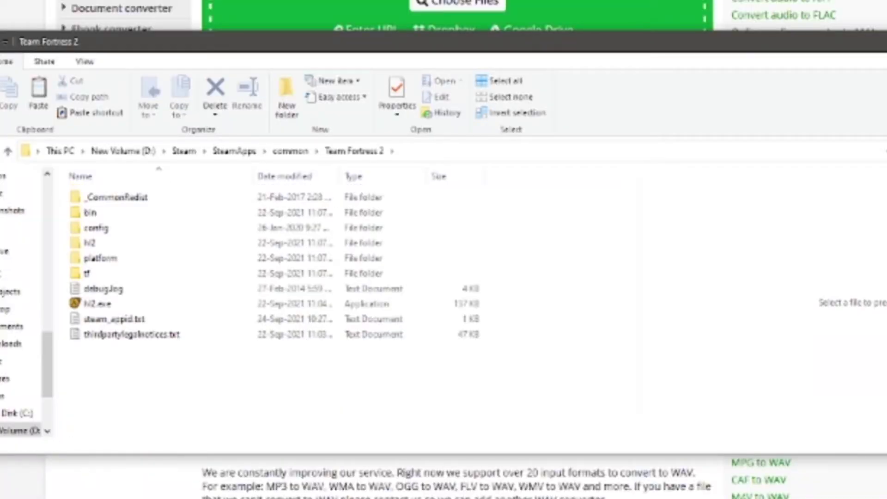
Step: Open the sound folder of my_custom_stuff inside tf\custom
click(92, 273)
double_click(116, 273)
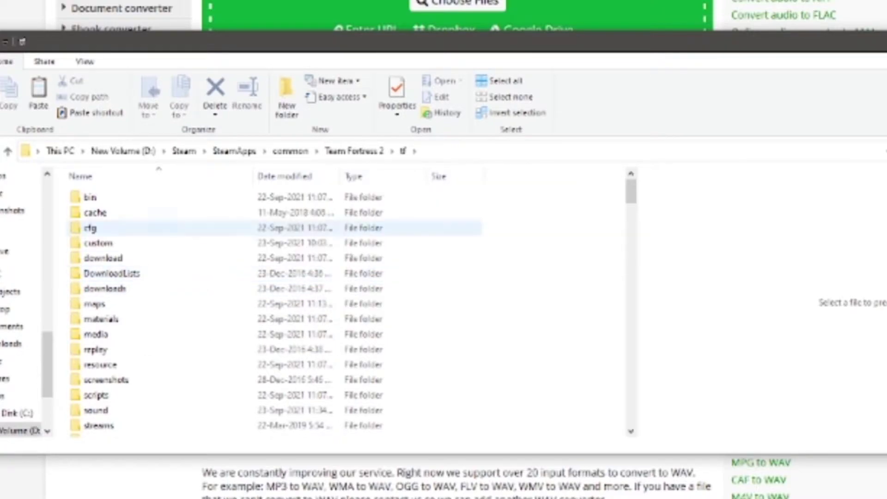
double_click(98, 242)
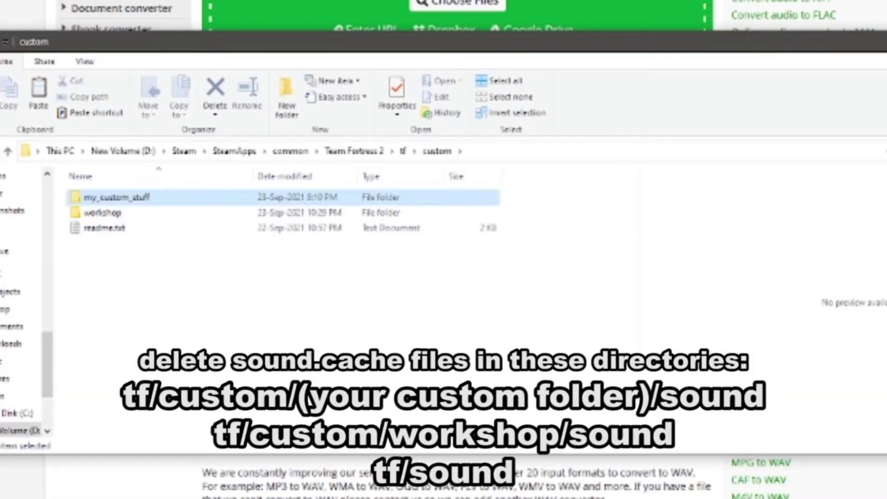
double_click(116, 197)
double_click(95, 197)
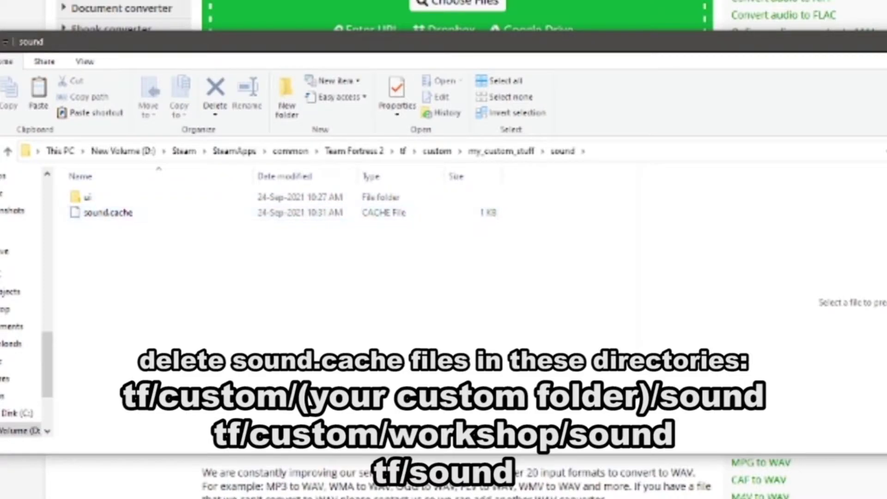
Step: Delete the sound.cache file from the workshop\sound folder inside tf\custom
key(alt+Left)
key(alt+Left)
double_click(104, 213)
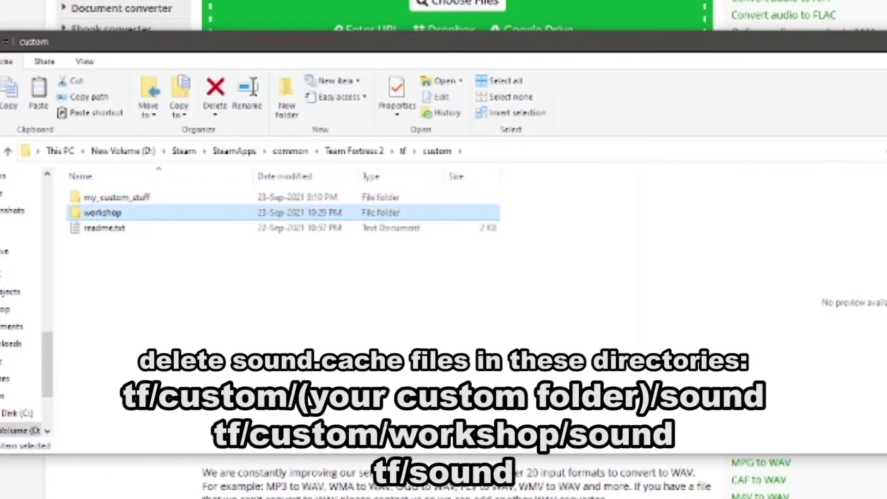
double_click(95, 197)
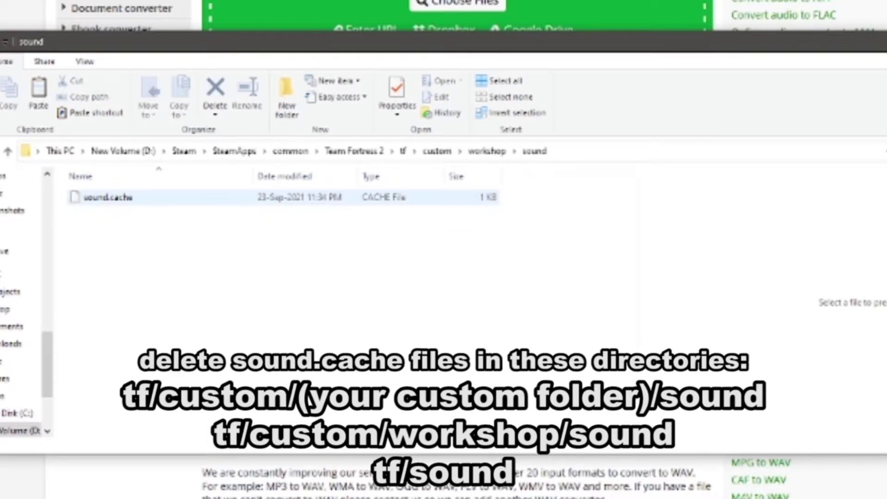
click(108, 197)
key(Delete)
Step: Open the game's tf\sound folder to locate its sound.cache file
key(alt+Up)
key(alt+Up)
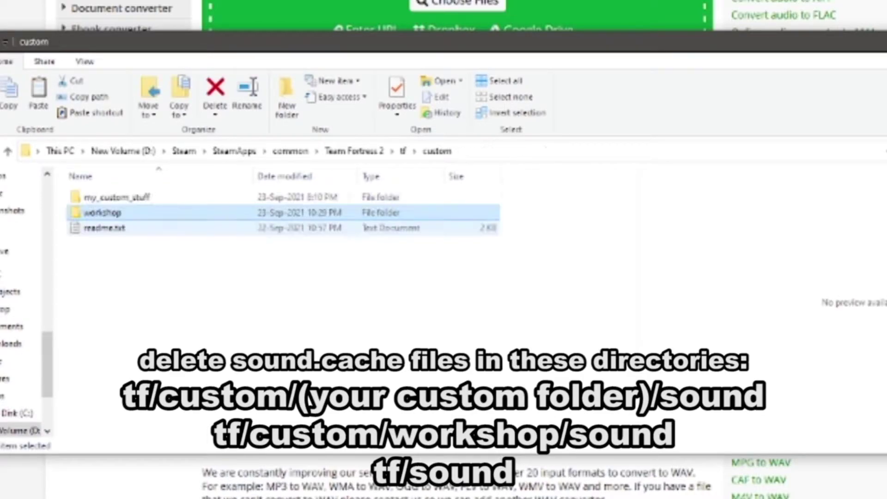
key(alt+Up)
scroll(277, 304, down, 1)
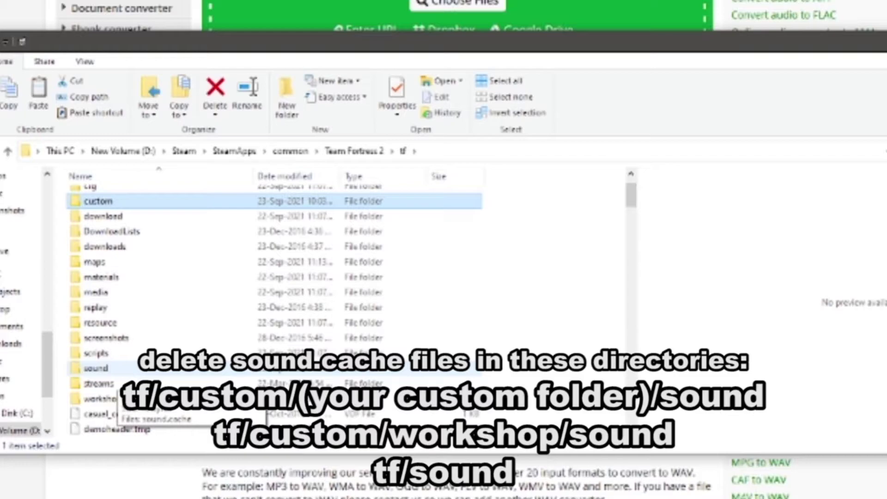
double_click(102, 368)
click(108, 197)
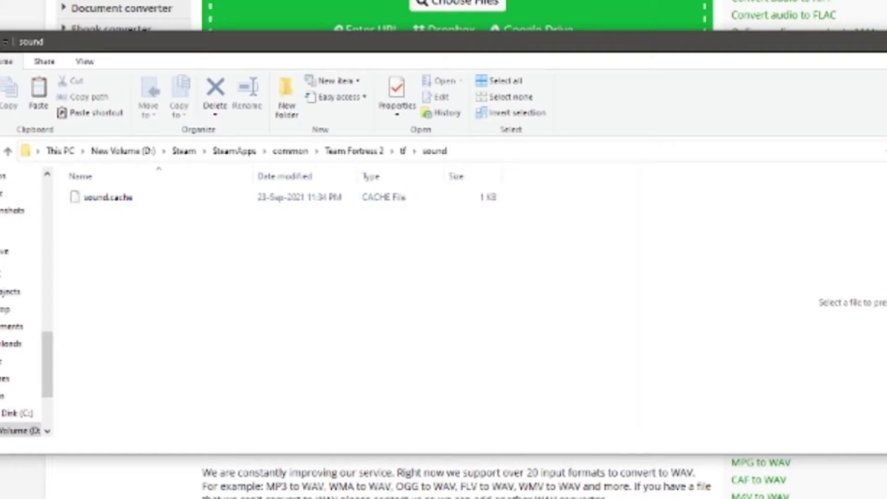
Step: Open the ui folder inside tf\custom\my_custom_stuff\sound
key(alt+Left)
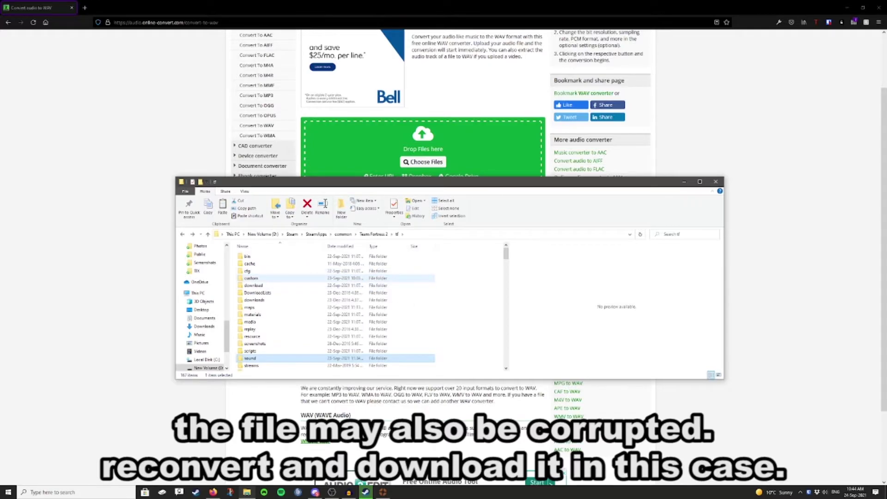
double_click(251, 278)
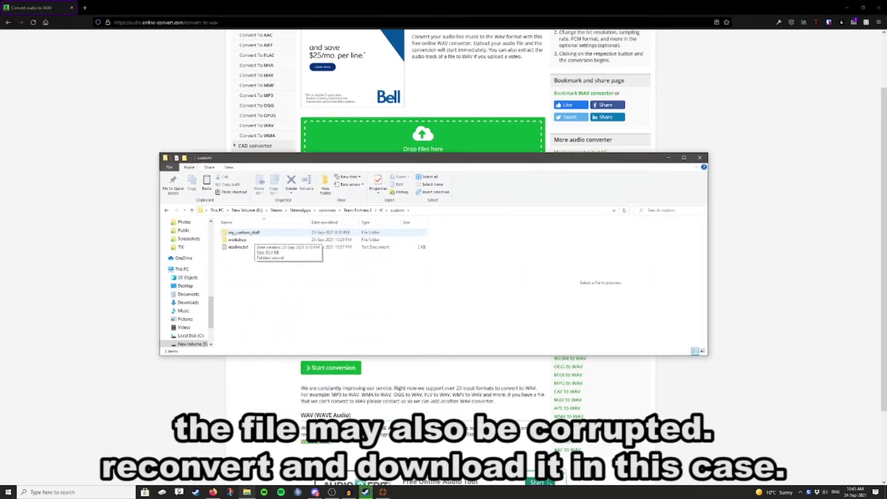
double_click(243, 233)
double_click(242, 232)
double_click(230, 232)
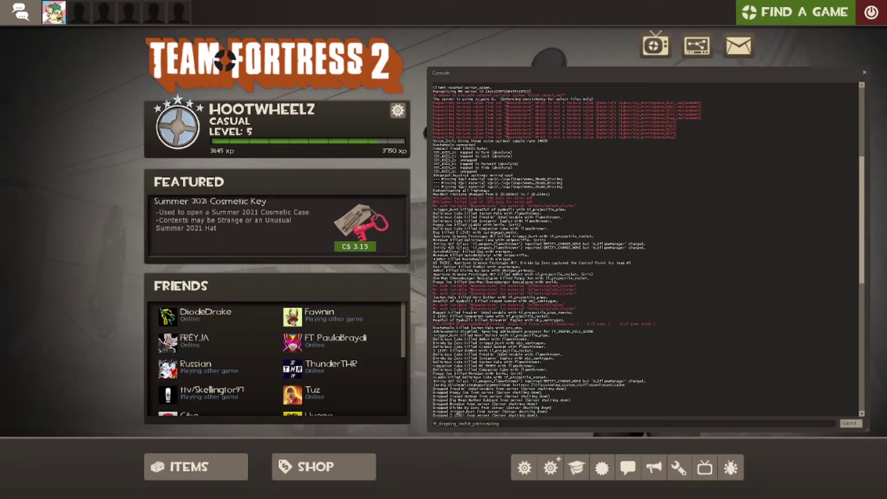
Step: In Team Fortress 2, close the console and review the hit sound settings in the advanced options without saving
key(grave)
click(550, 467)
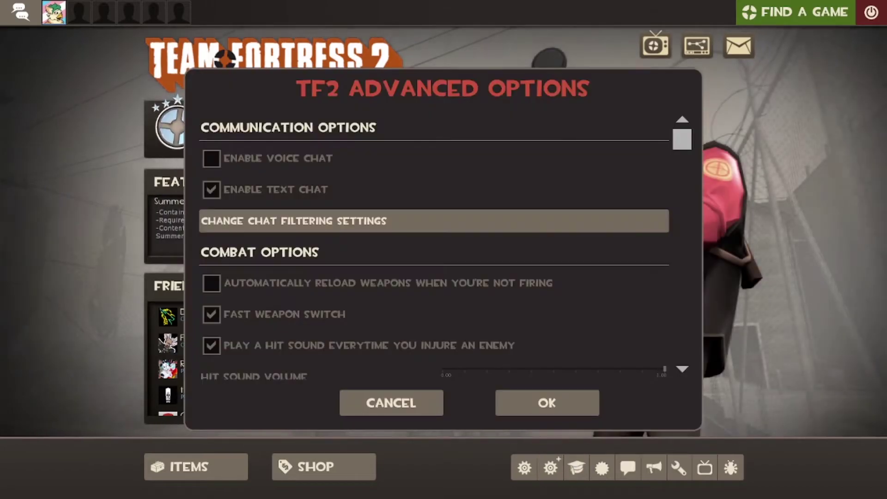
scroll(434, 245, down, 4)
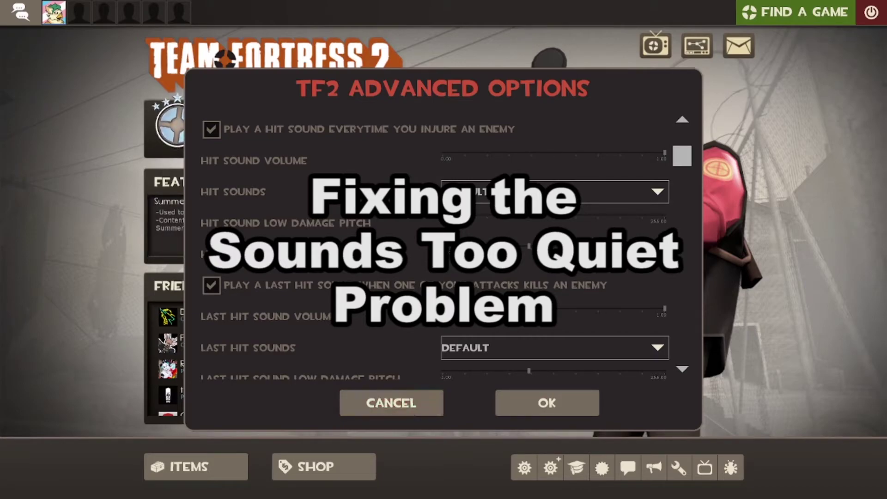
click(391, 402)
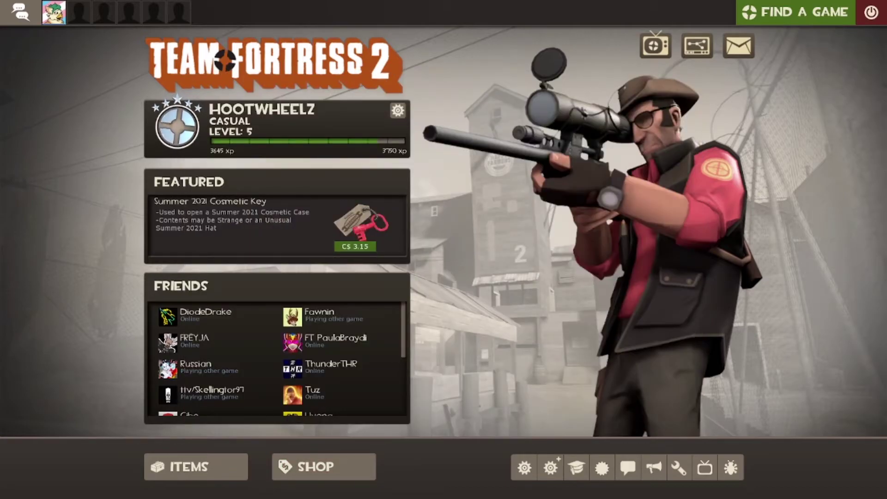
Step: Switch to Audacity and play the kill sound clip to check its level on the playback meter
key(super)
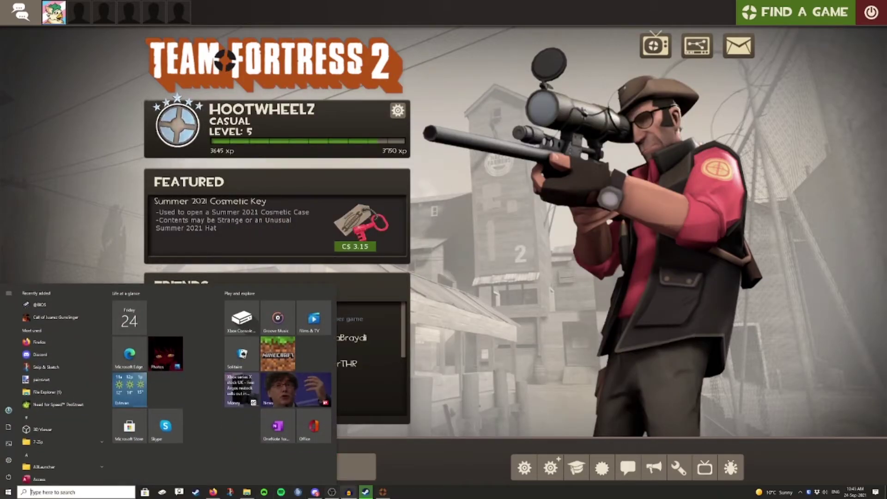
click(349, 491)
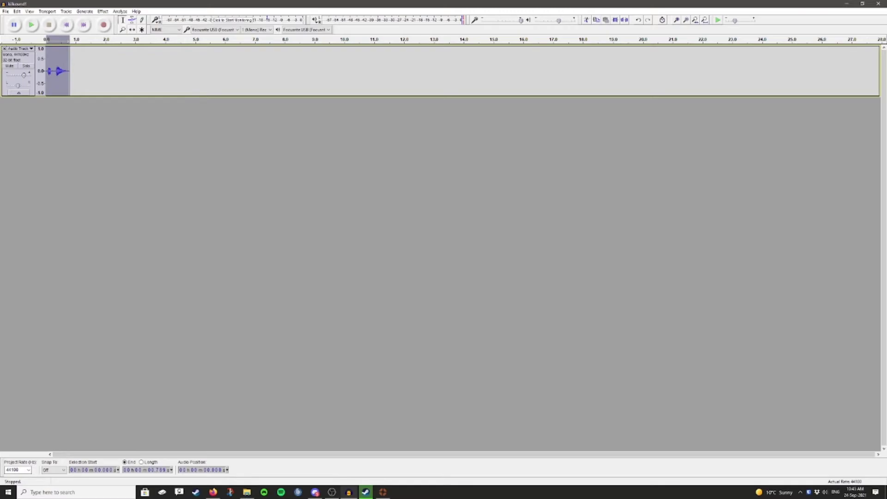
click(103, 11)
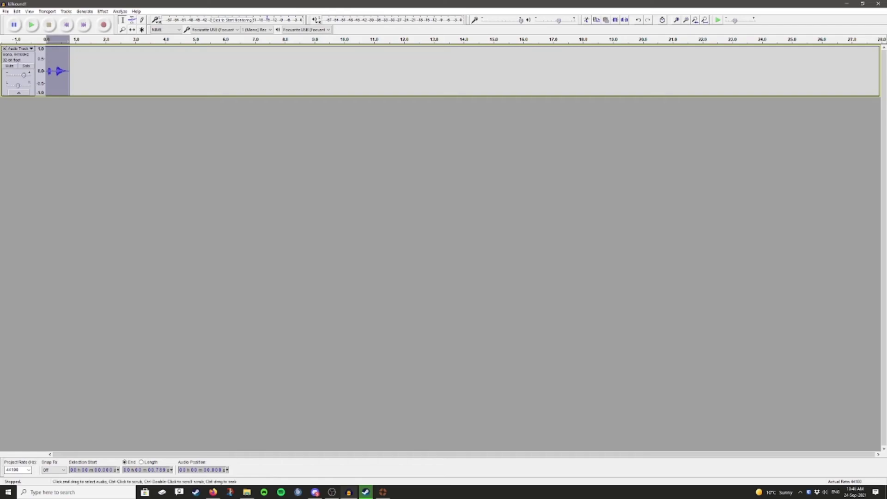
click(102, 148)
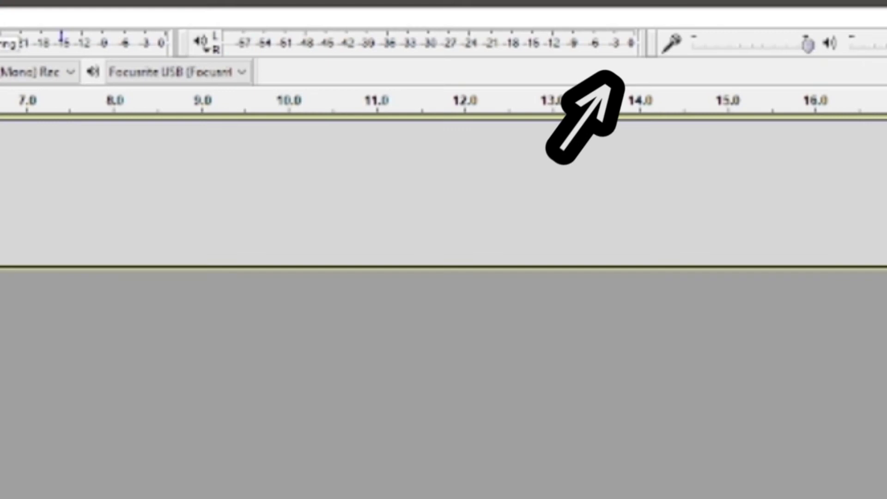
key(space)
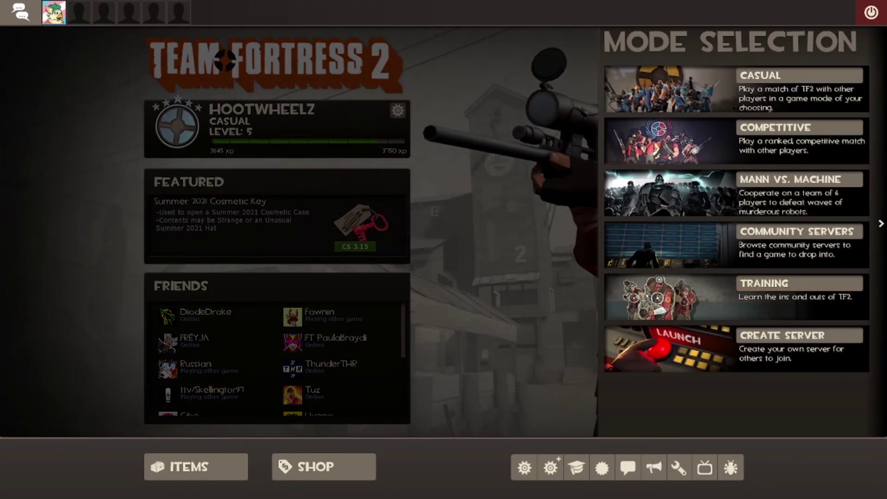
Step: Start a Team Fortress 2 practice match in King of the Hill mode on Viaduct with Easy difficulty and 24 bots
click(799, 283)
click(561, 363)
click(630, 225)
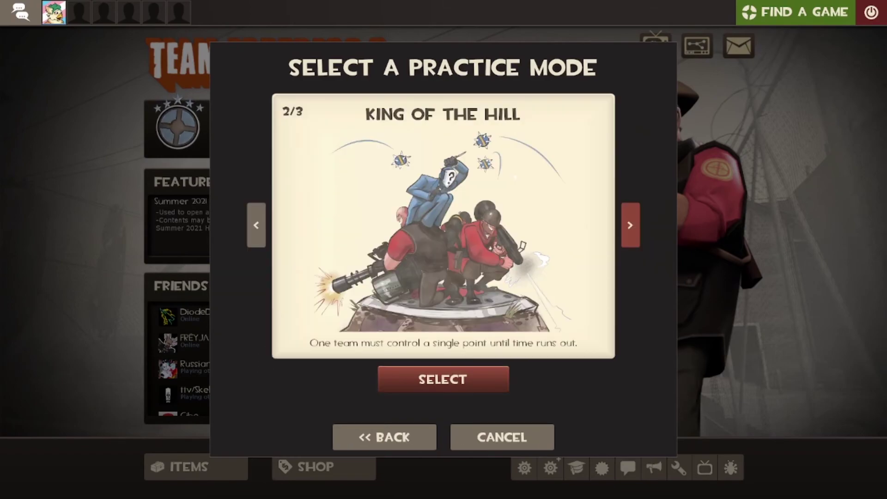
click(443, 379)
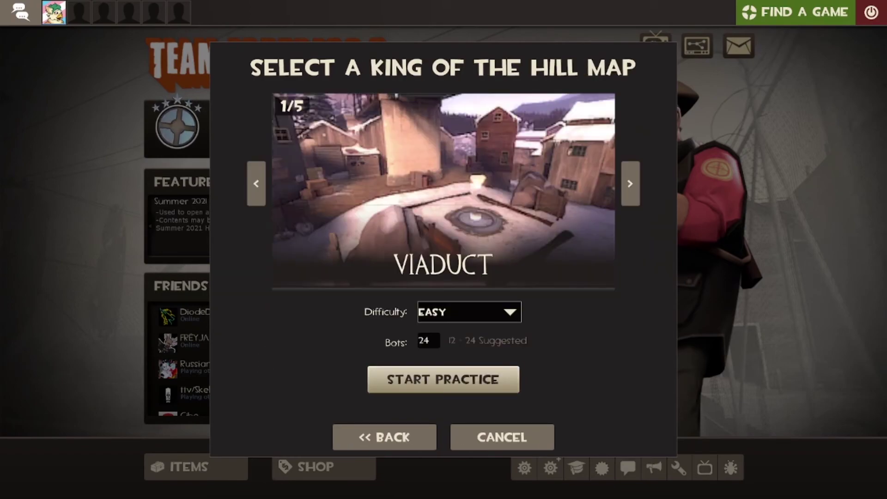
click(443, 379)
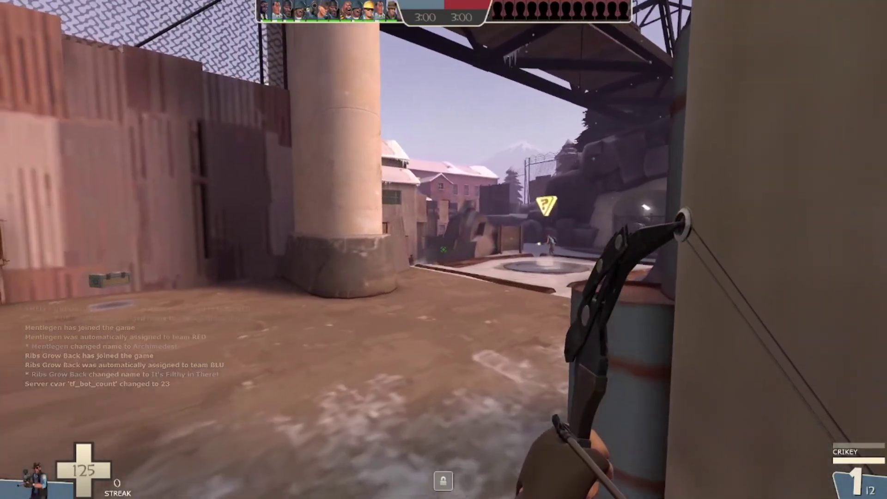
Step: Switch to the Sniper's secondary weapon and fire it near the control point
key(2)
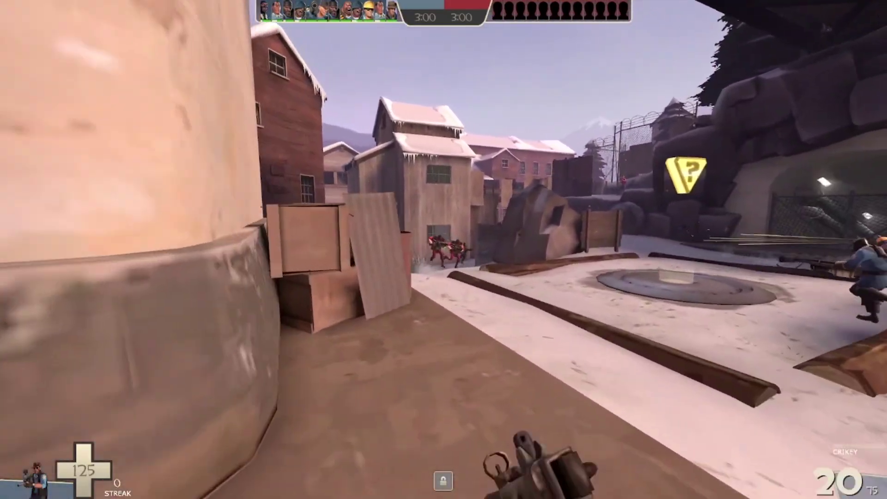
click(443, 249)
click(443, 250)
key(s)
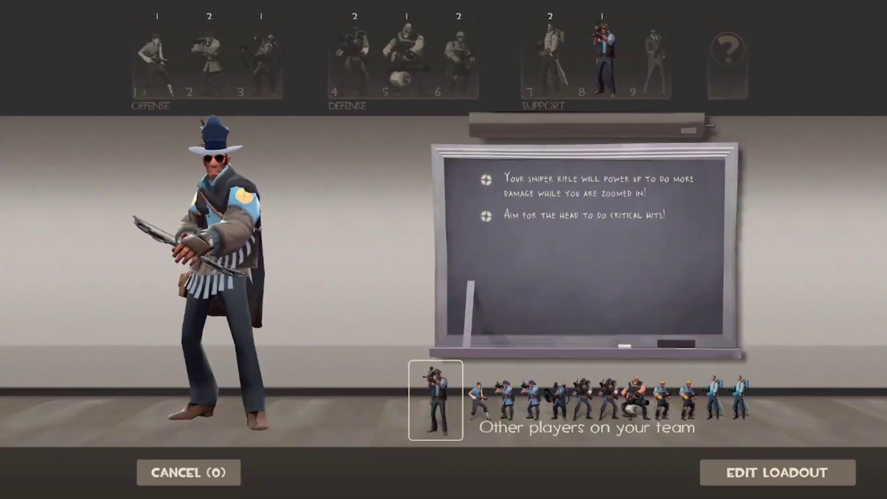
Step: Open the Sniper loadout and select the Killstreak Conscientious Objector for the melee slot
click(777, 472)
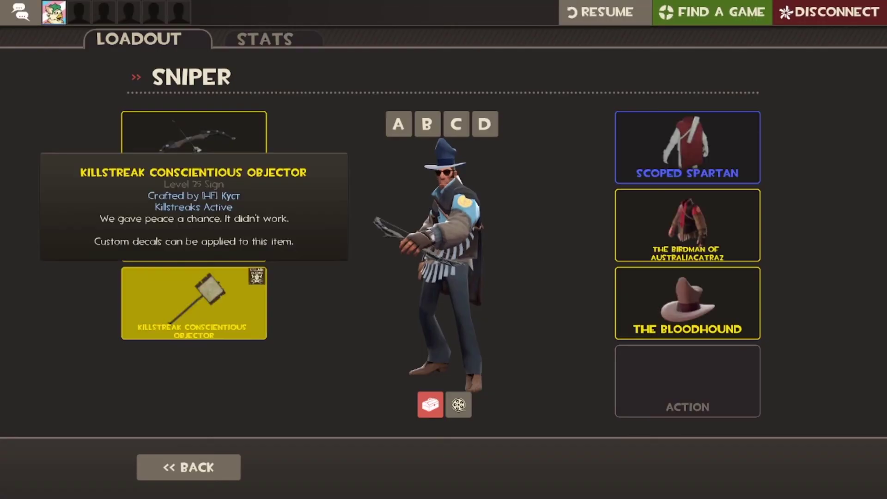
click(194, 303)
click(193, 147)
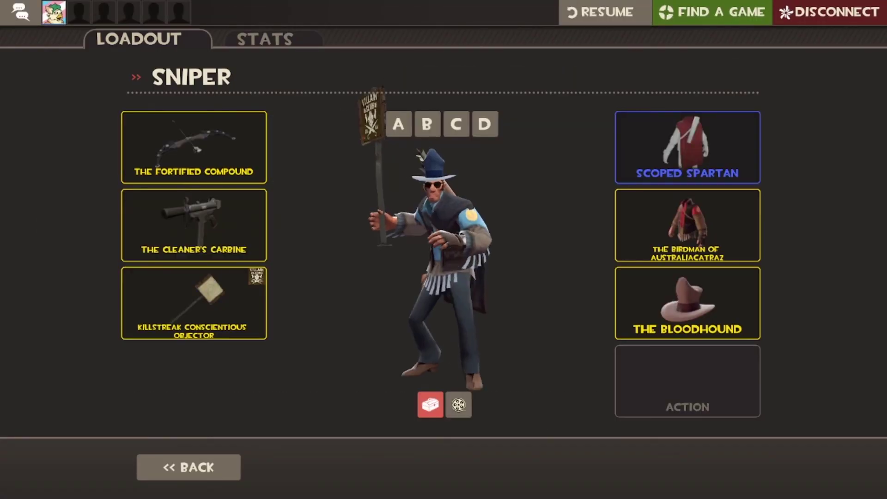